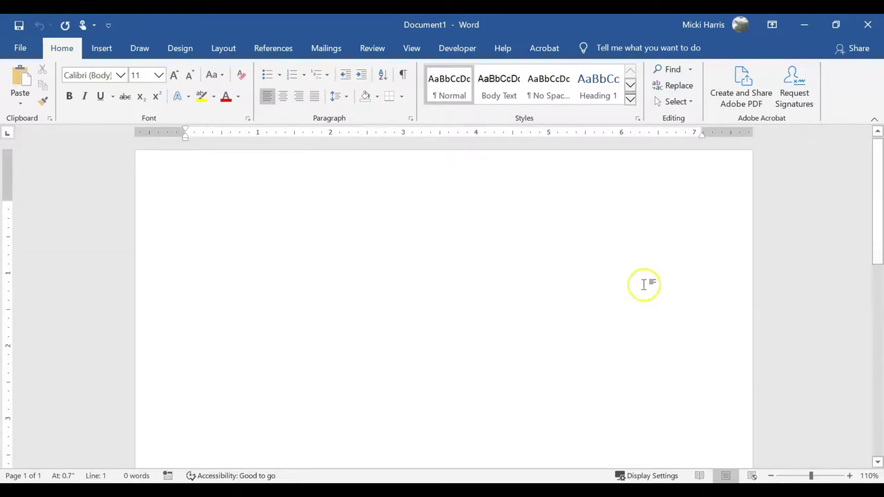
Paste the heading 'Where is this calculator?' and add Calculate from Commands Not in the Ribbon to the Quick Access Toolbar
text(Where is this calculator?)
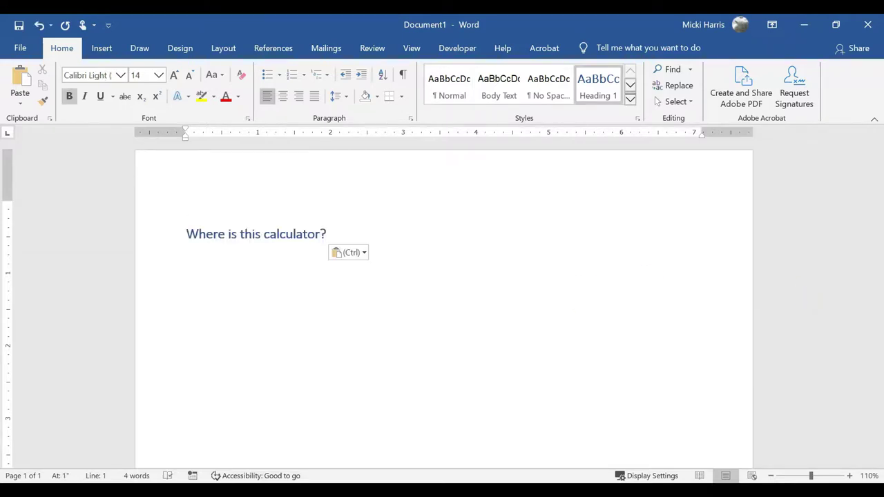
right_click(66, 28)
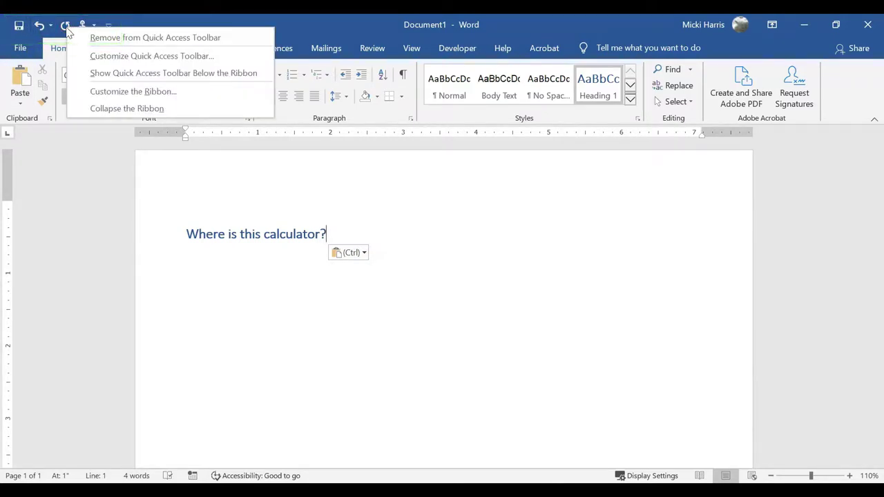
click(115, 61)
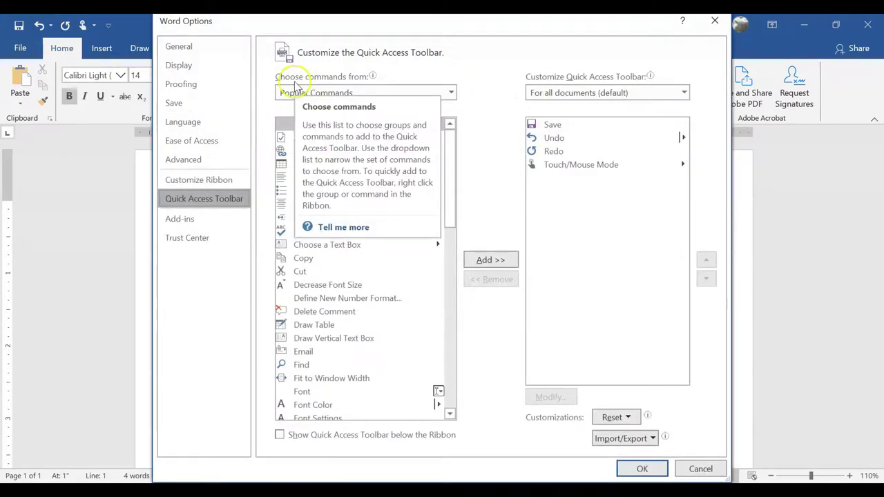
click(452, 93)
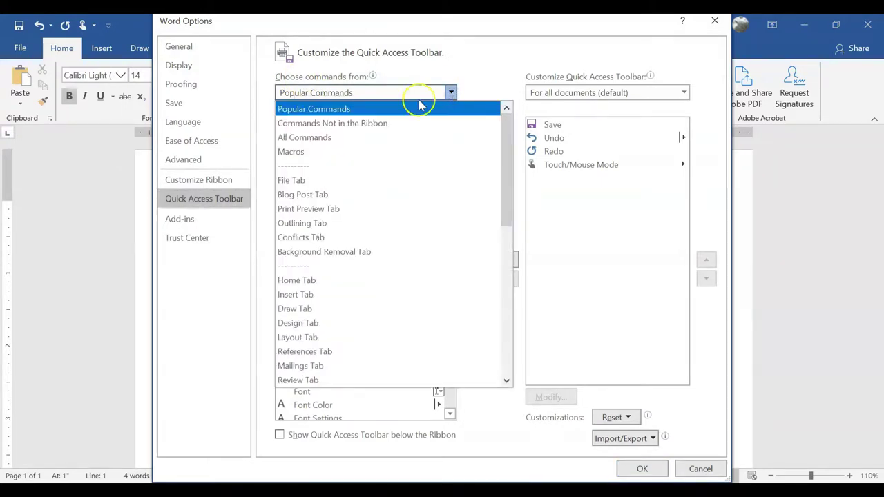
click(308, 126)
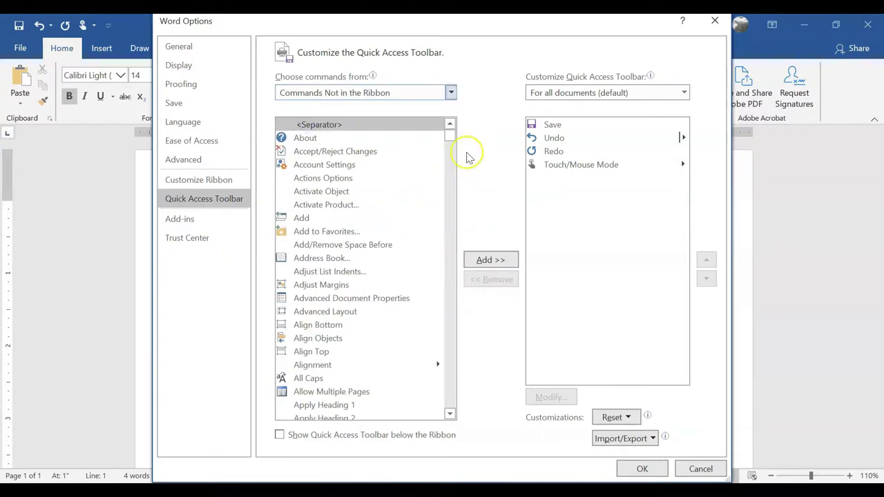
mouse_move(456, 152)
mouse_down()
mouse_move(450, 141)
mouse_move(447, 163)
mouse_up()
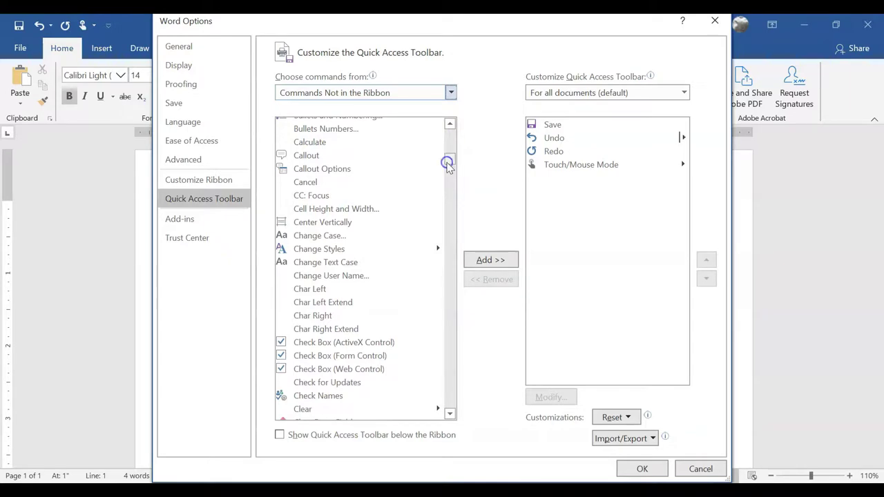
click(310, 143)
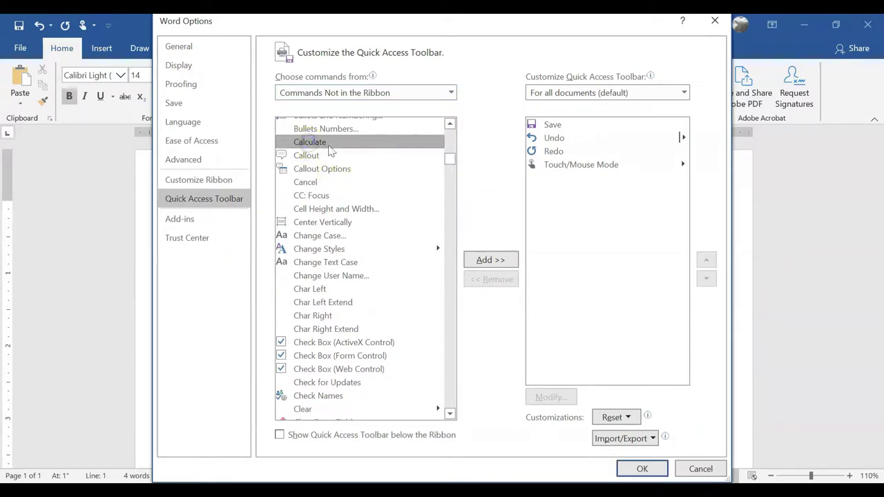
click(490, 260)
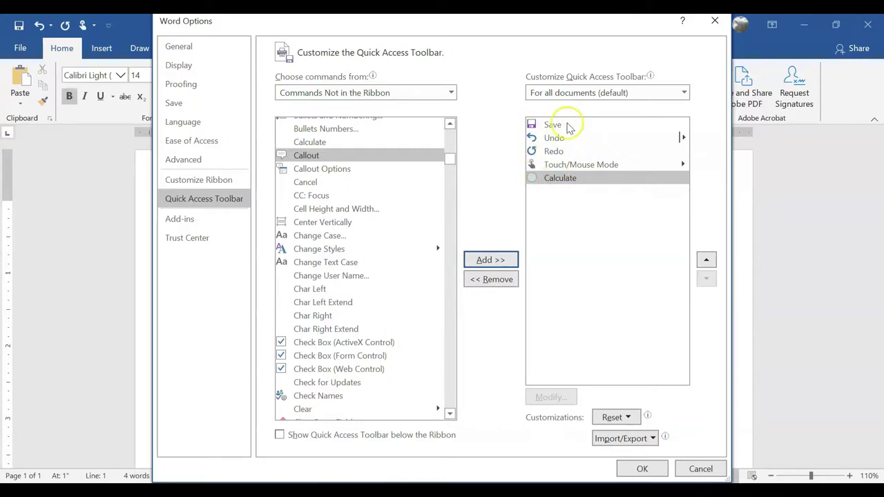
click(643, 469)
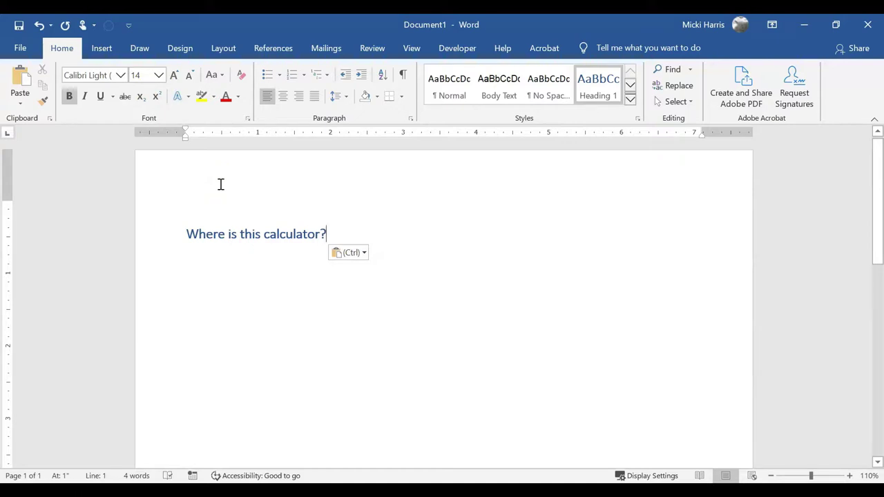
Paste the calculator explanation and the list of supported math operators
click(216, 191)
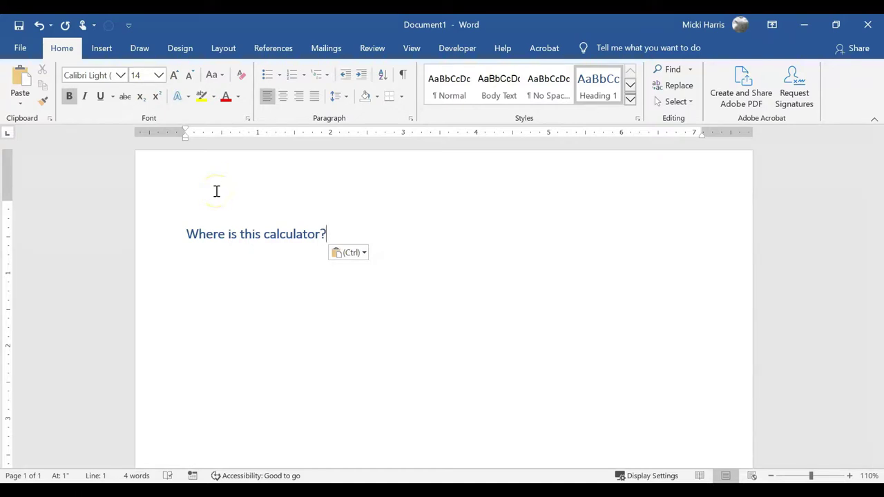
text(What the calculator does The calculator handles addition, subtraction, multiplication, division, percentages, exponentiation and roots. Addition: + Subtraction: – or you place the number to be subtracted in parentheses, Multiplication: * Division: / Percentages: % Exponentiation and roots: ^)
click(835, 221)
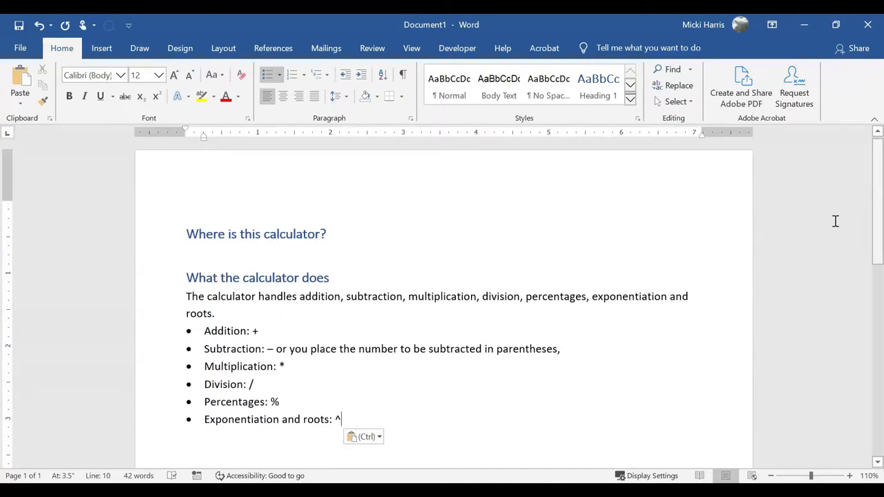
Type 2+2 on a new line, calculate it, and paste the result 4 below
scroll(835, 221, down, 4)
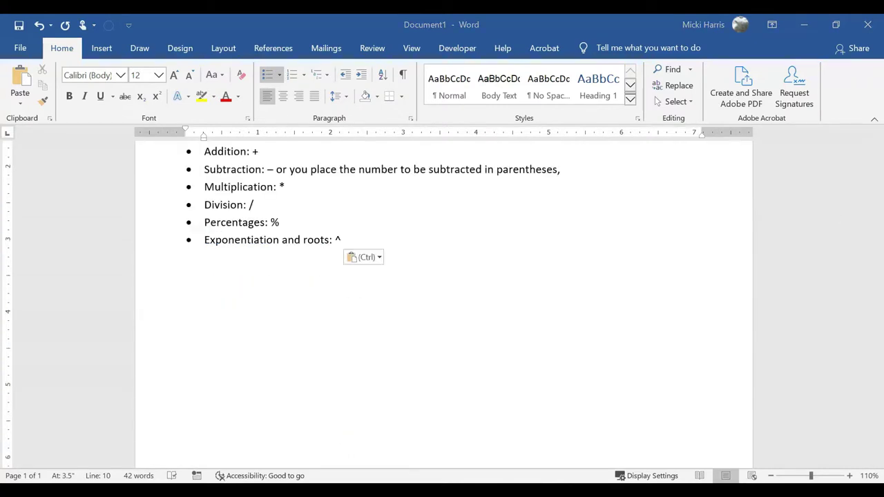
key(Return)
key(Return)
key(Return)
key(Return)
text(2)
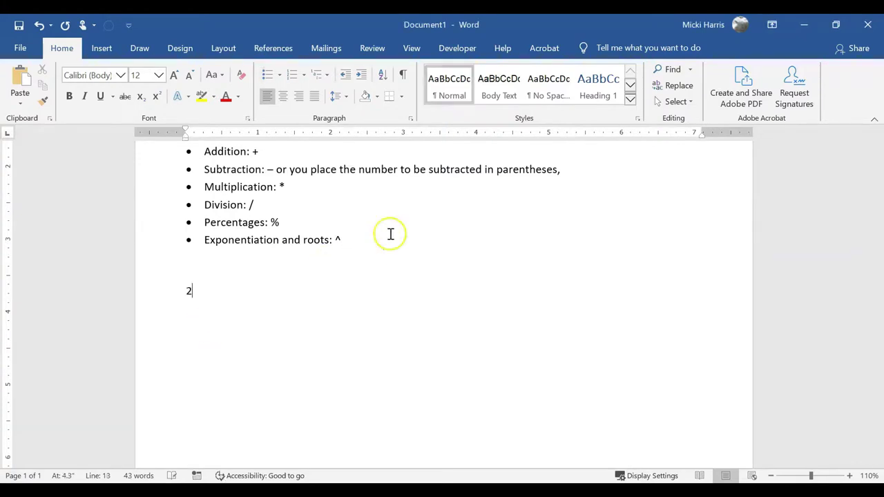
text(+2)
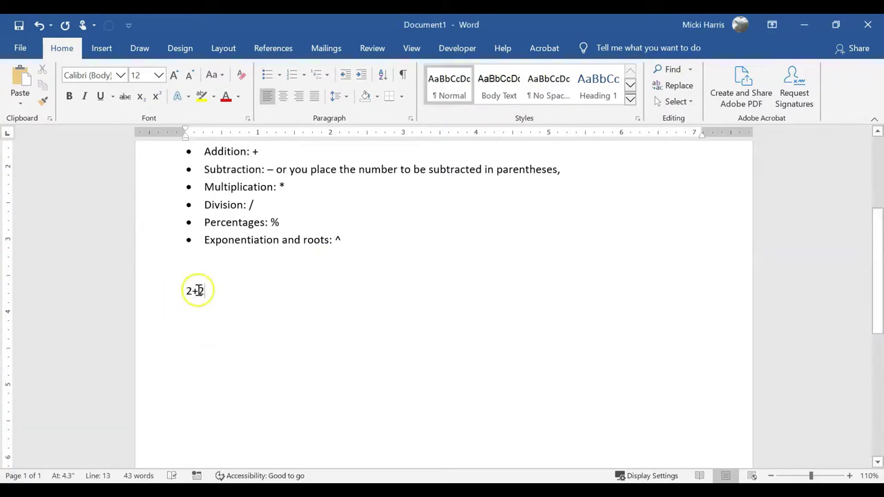
drag(210, 291, 188, 293)
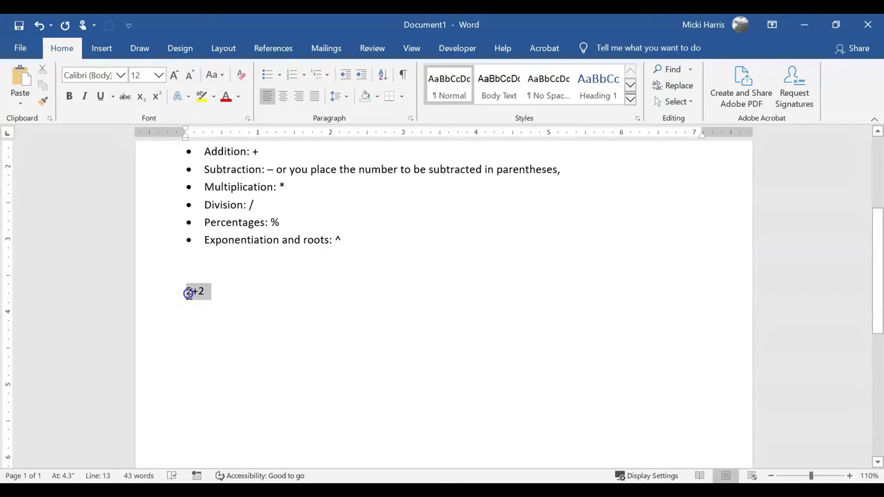
click(108, 27)
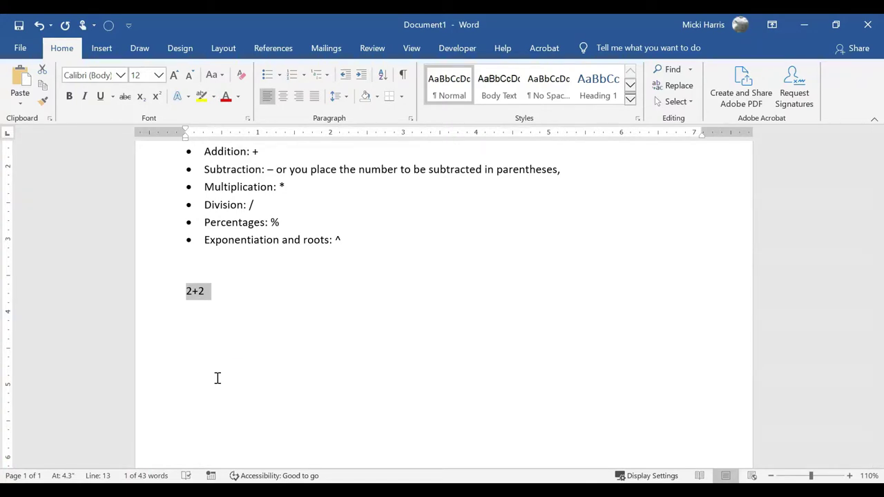
click(218, 345)
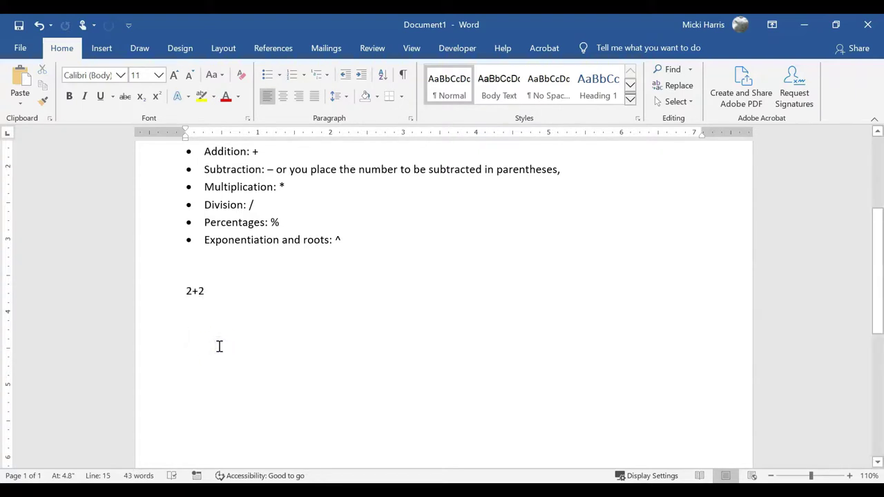
text(4)
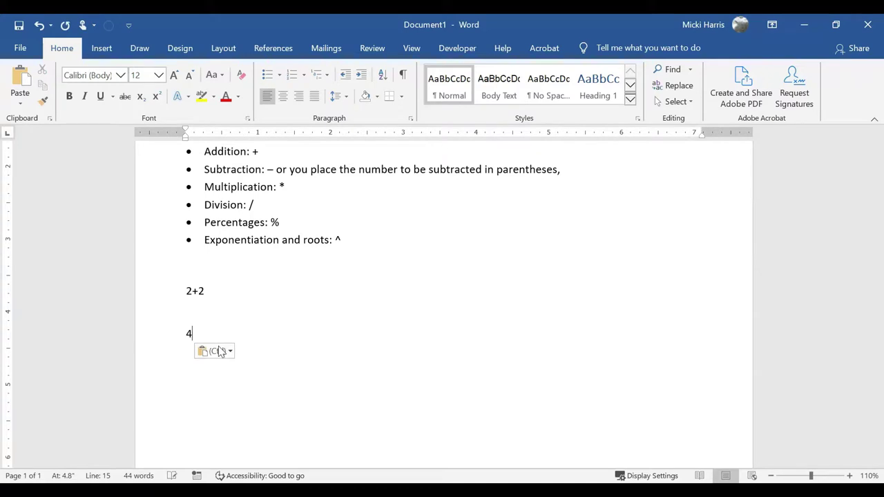
click(192, 335)
Paste the numbers 123 456 78.9 and calculate their sum
key(ctrl+v)
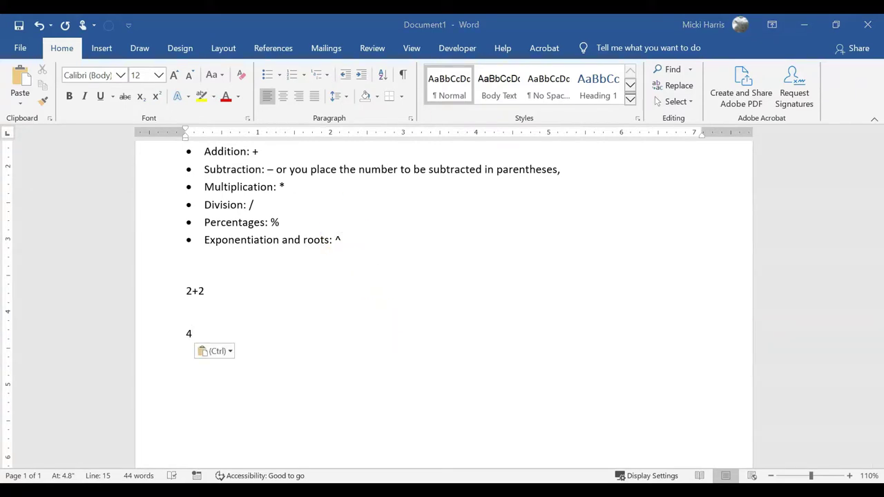
text(123 456 78.9)
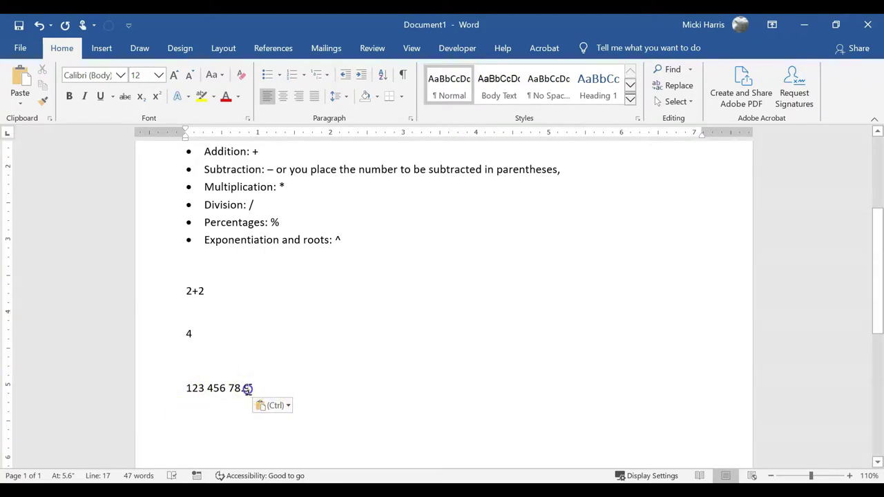
drag(246, 389, 186, 389)
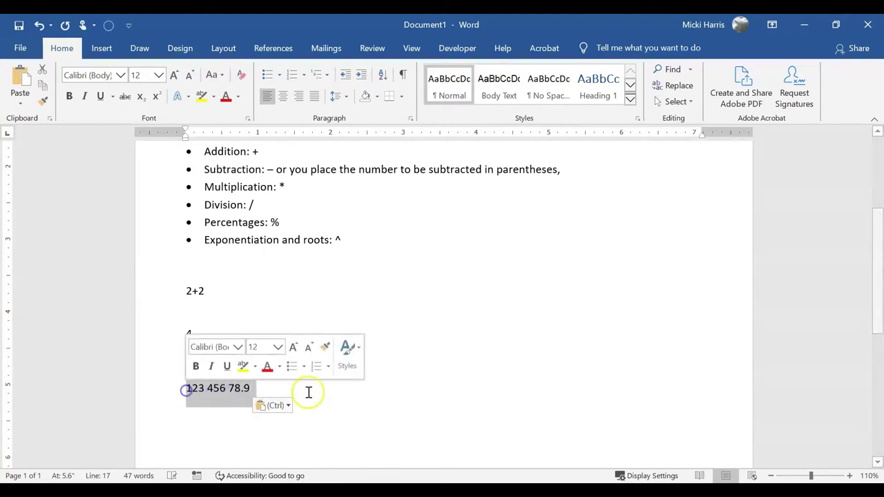
click(109, 26)
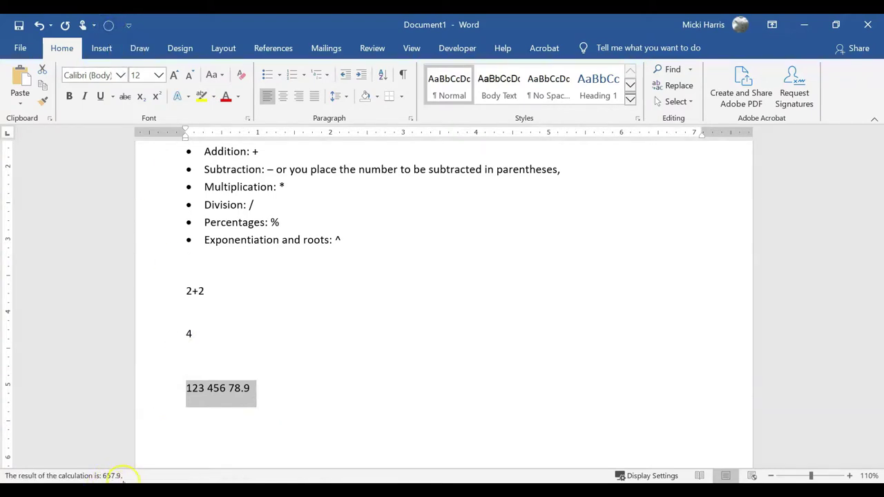
Paste the sum 657.9 on a new line beneath the numbers
click(289, 380)
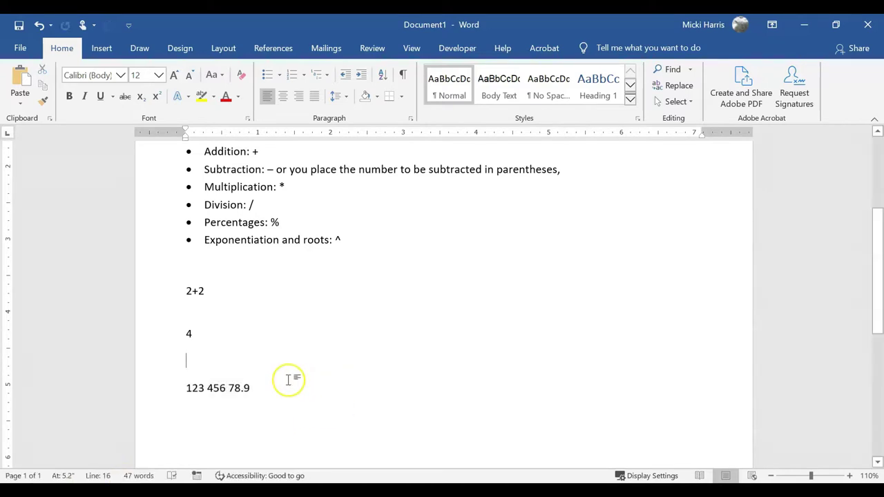
click(278, 381)
key(Return)
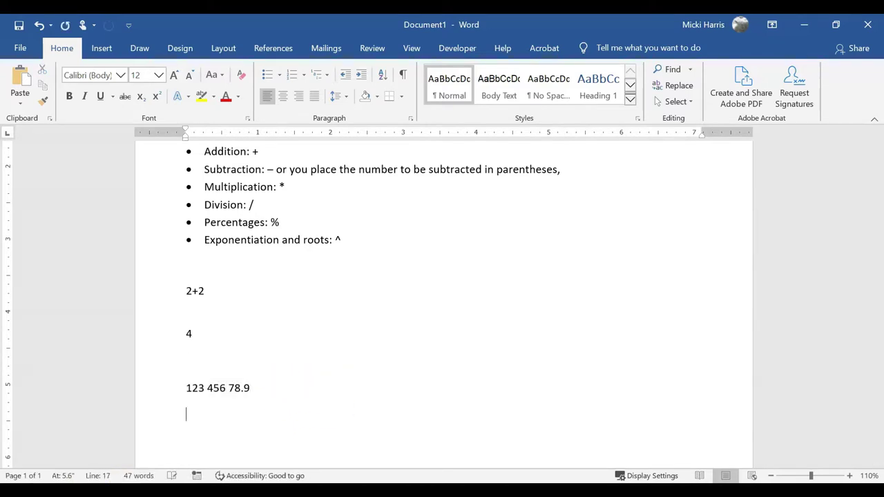
text(657.9)
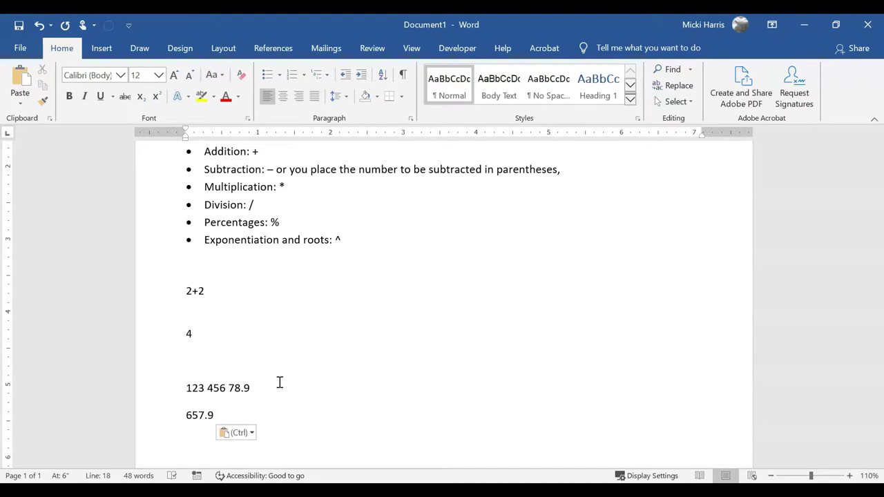
key(Return)
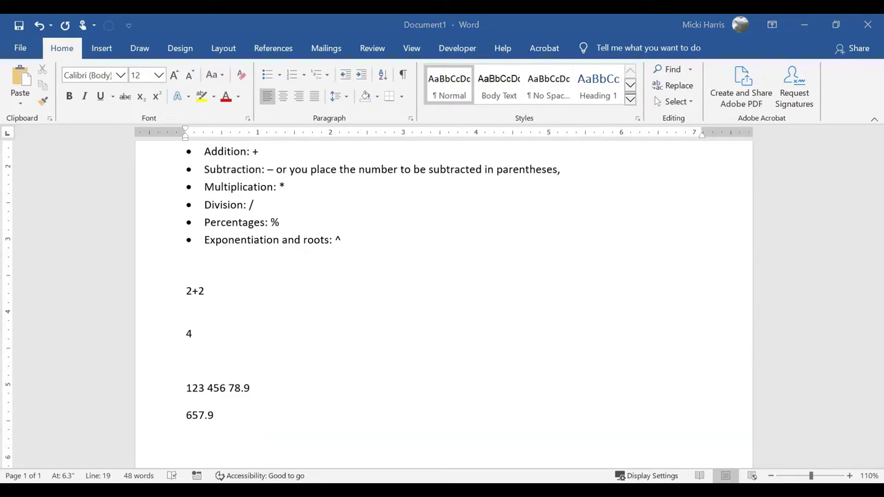
Paste the realtors meeting sentence, total its numbers to 8, and insert a 4-column, 5-row table
text(At the meeting there were 5 realtors, 2 health experts and 1 MS Word nerd.)
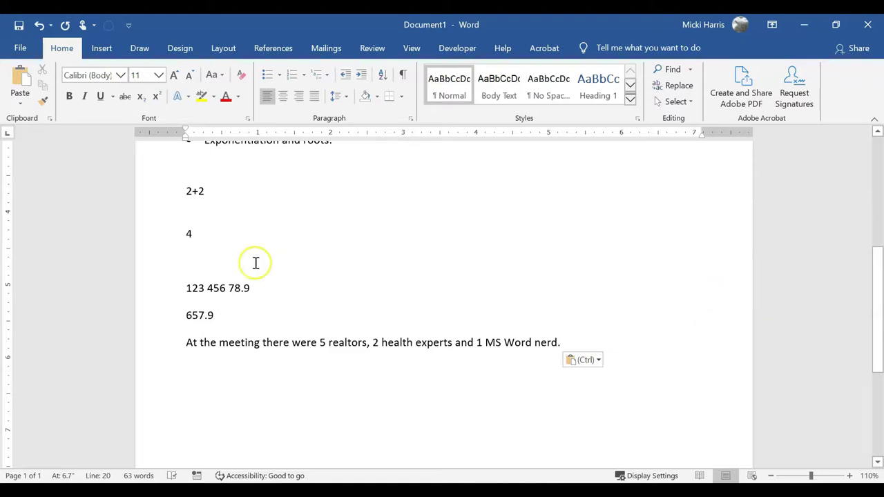
drag(184, 343, 556, 341)
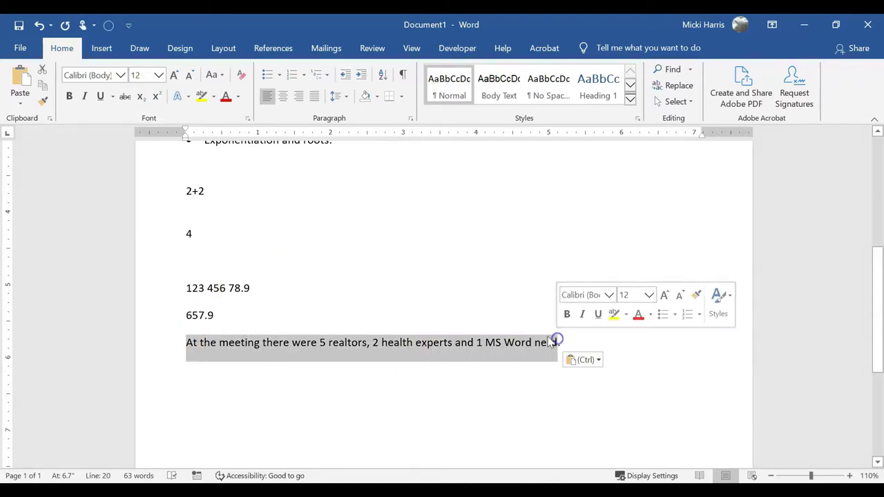
click(109, 26)
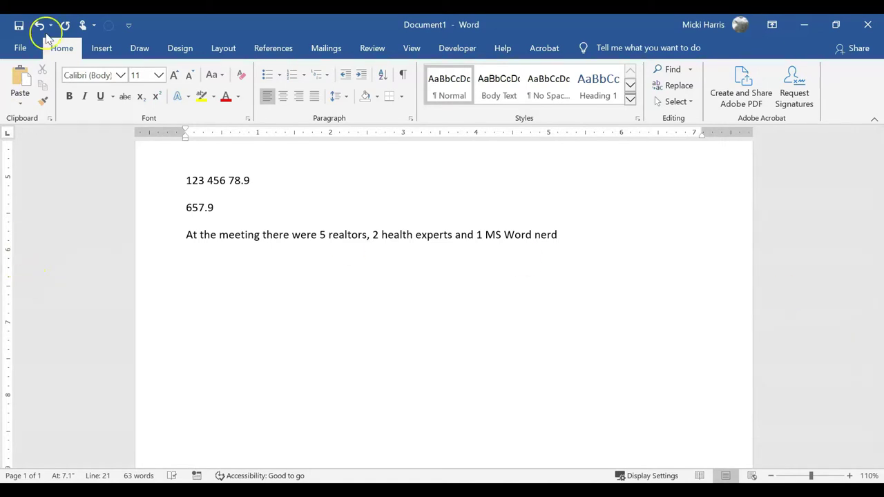
click(101, 48)
Enter 1, 5, 7 down the first column and 6, 9, 8 down the third column
click(59, 92)
click(99, 197)
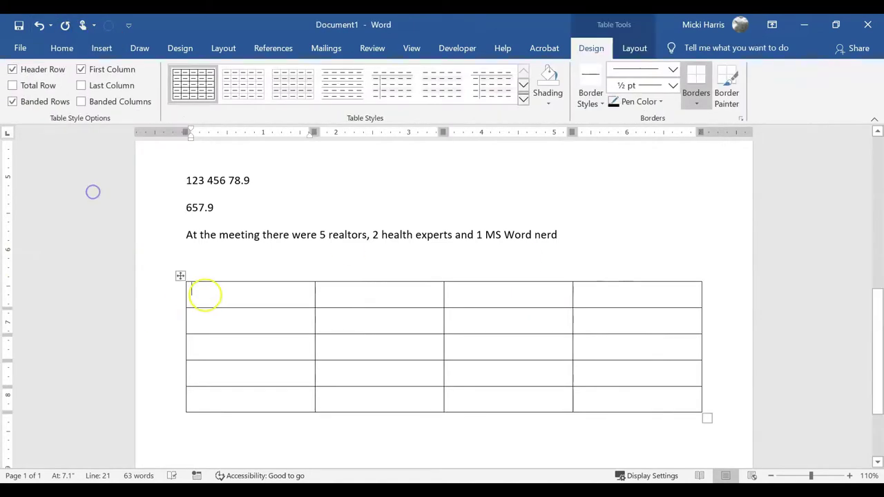
text(1)
click(218, 321)
text(5)
click(212, 346)
text(7)
click(477, 290)
text(6)
click(477, 320)
text(9)
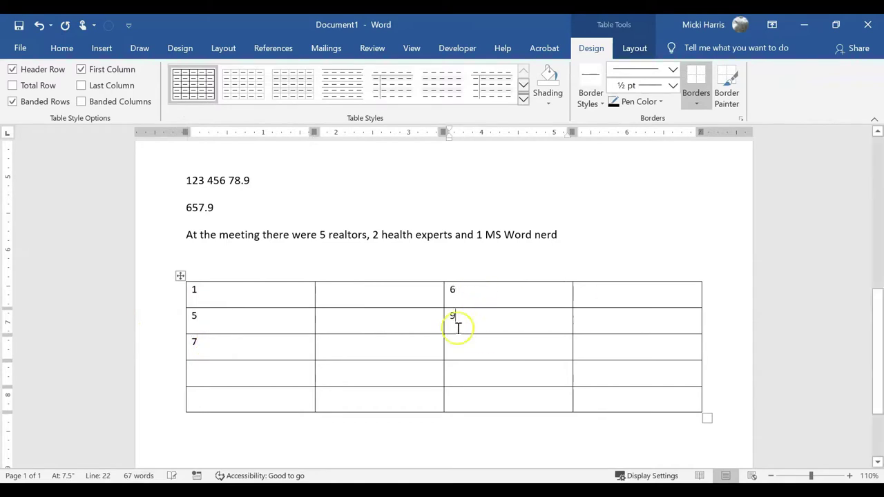
click(480, 346)
text(8)
Calculate the first-column total, then the total of all filled table cells
drag(196, 338, 186, 292)
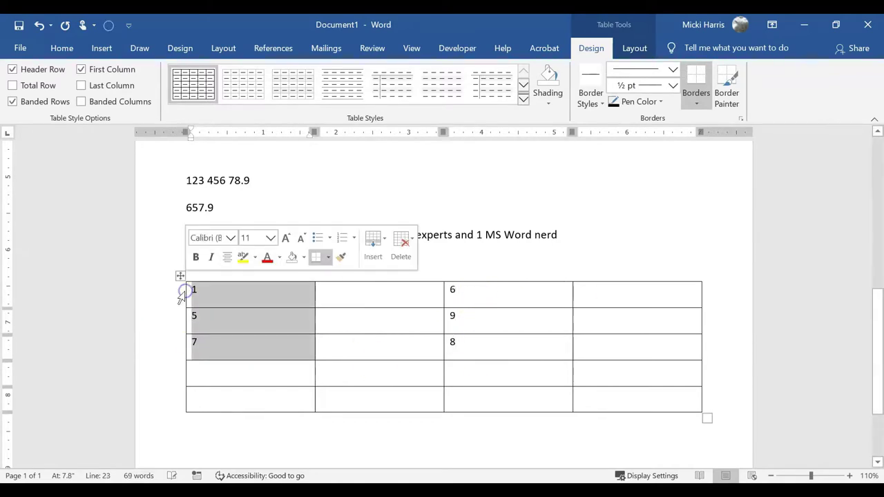
click(108, 26)
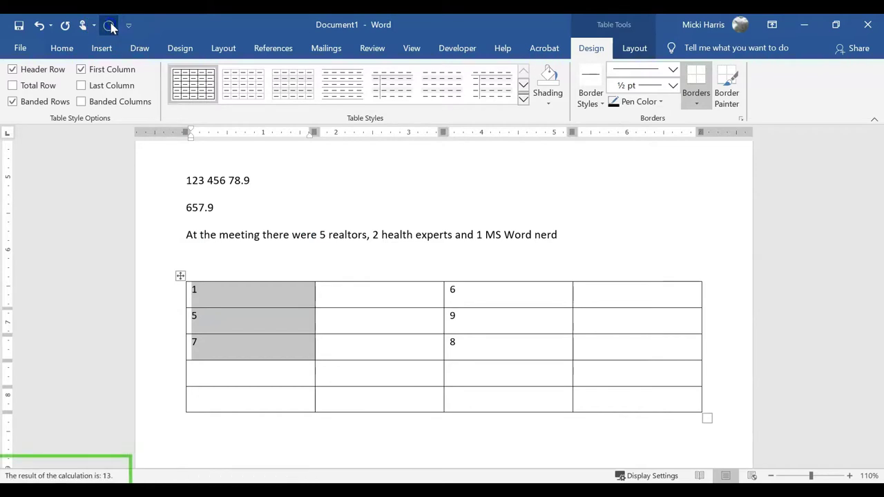
click(258, 354)
drag(476, 356, 164, 290)
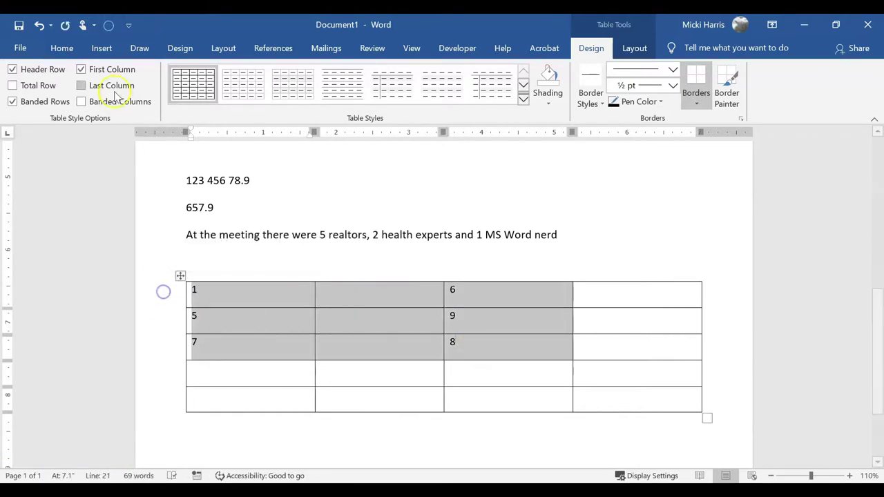
click(109, 26)
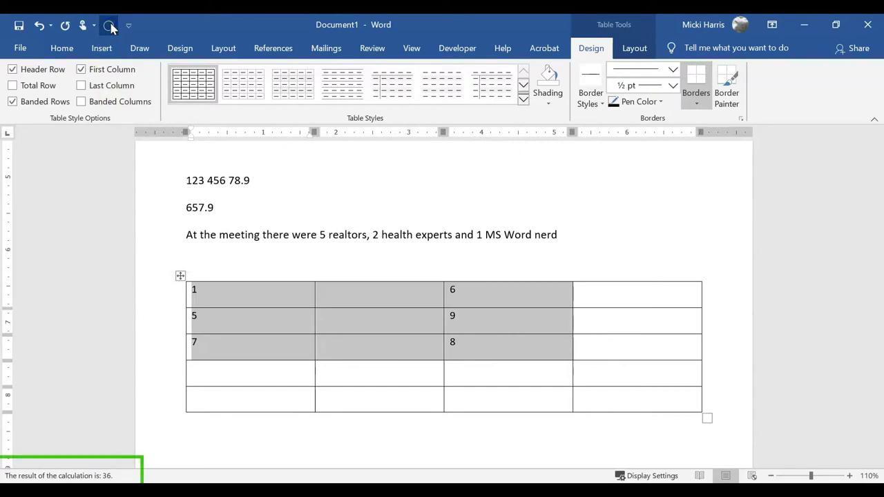
click(229, 353)
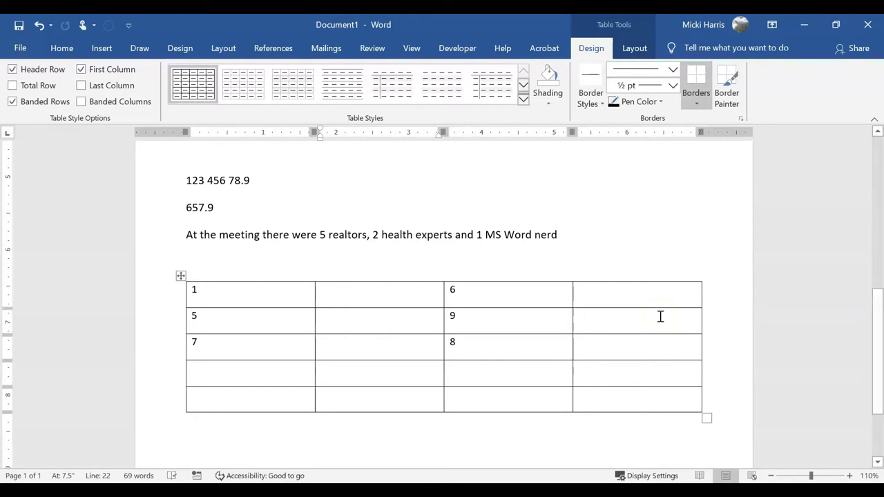
Select the 1 and the 9 together and calculate their sum, then select the third column's 6, 9, 8
click(197, 293)
double_click(197, 293)
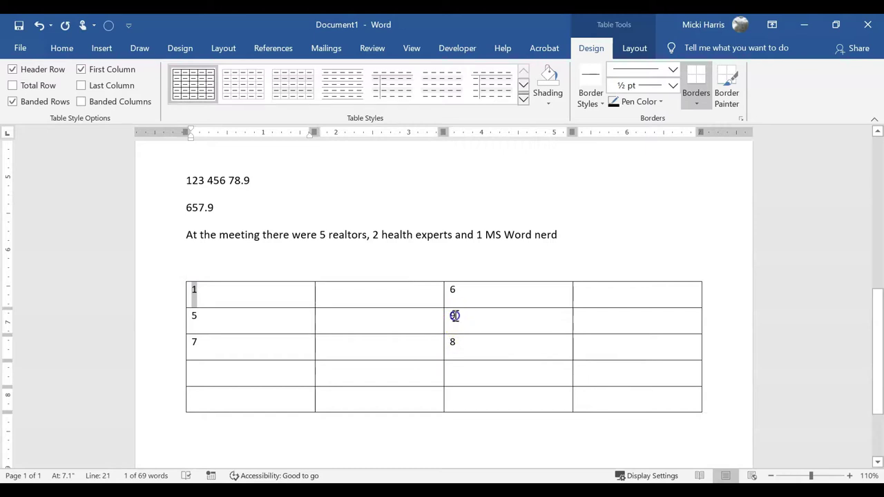
ctrl+double_click(454, 316)
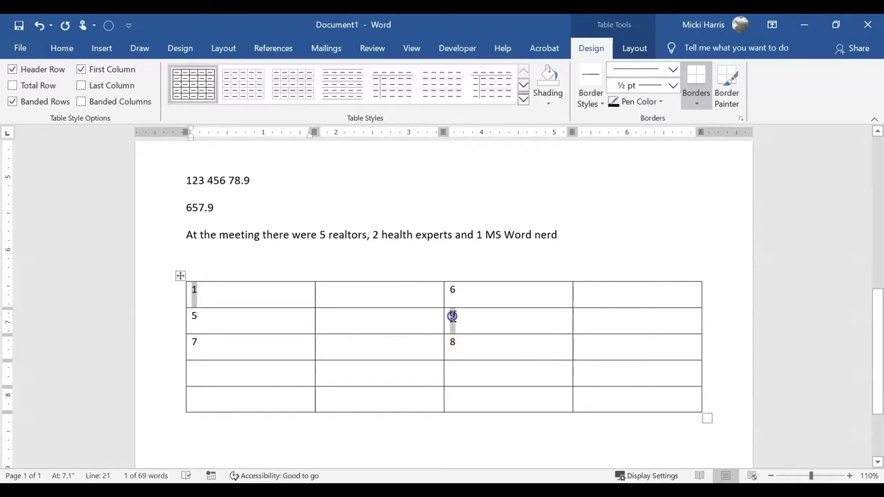
click(109, 26)
drag(449, 293, 451, 344)
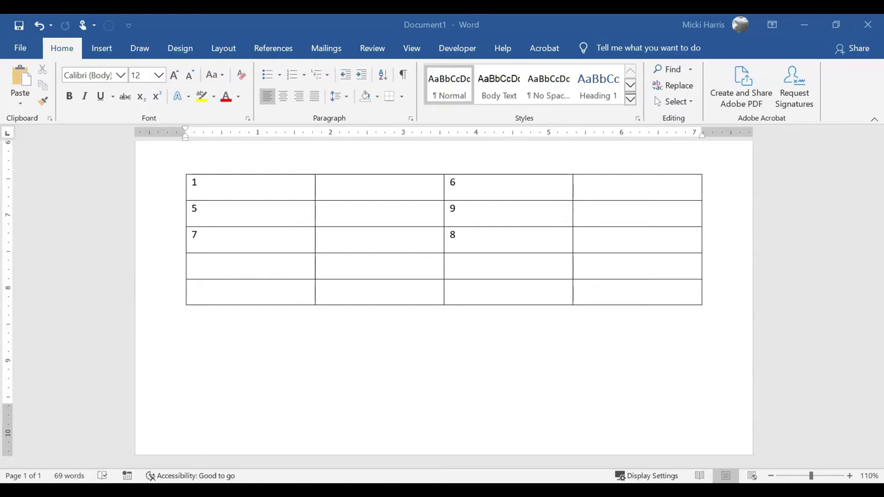
Paste 2+2*2-3 below the table, calculate it, paste the result 3, then paste (2+2)*2-3
click(877, 380)
text(2+2*2-3)
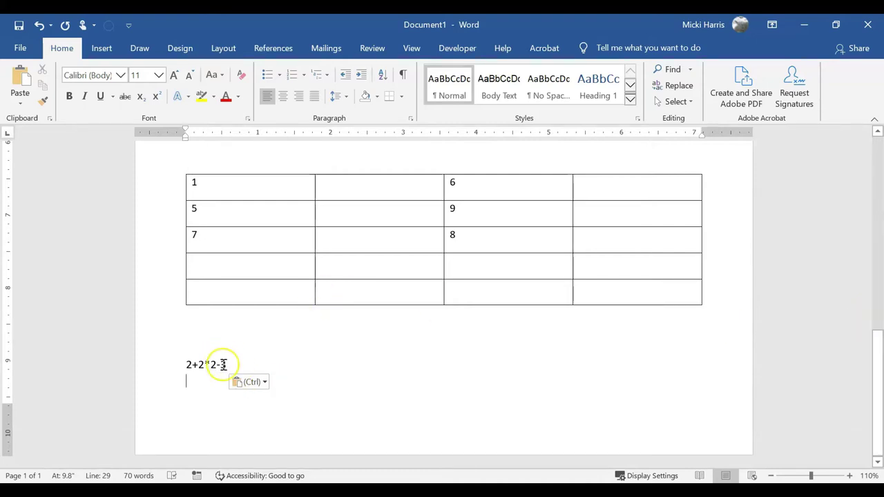
drag(227, 365, 185, 373)
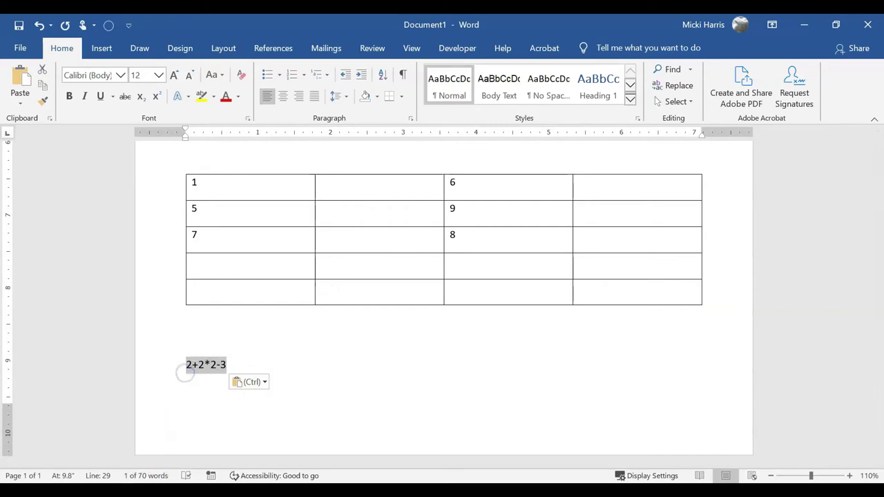
click(108, 25)
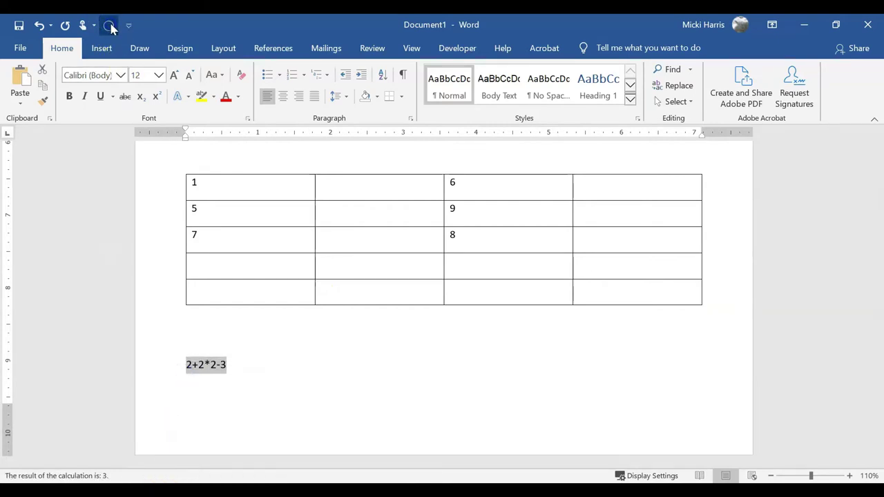
click(247, 384)
text(3)
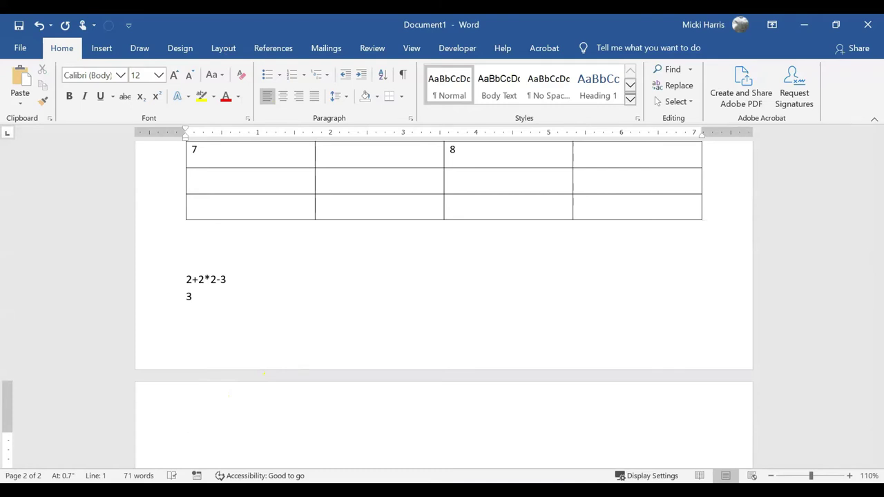
text((2+2)*2-3)
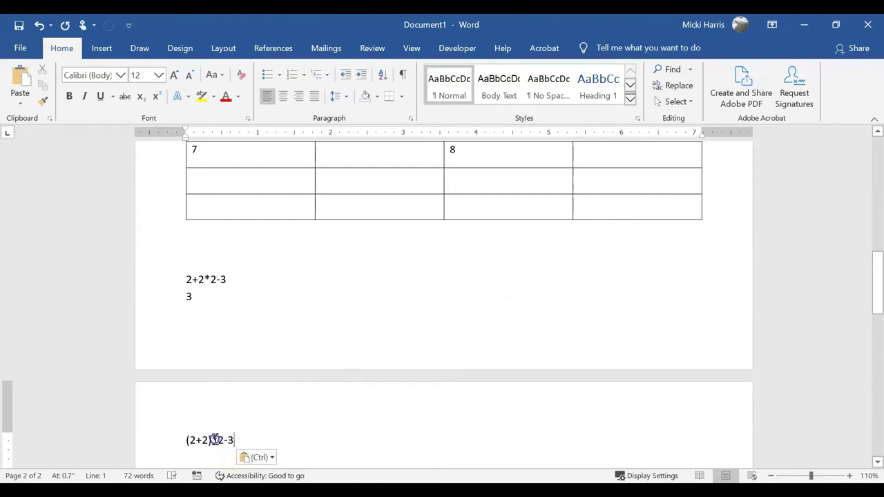
Select (2+2)*2-3 and calculate it, giving 5
drag(215, 440, 184, 438)
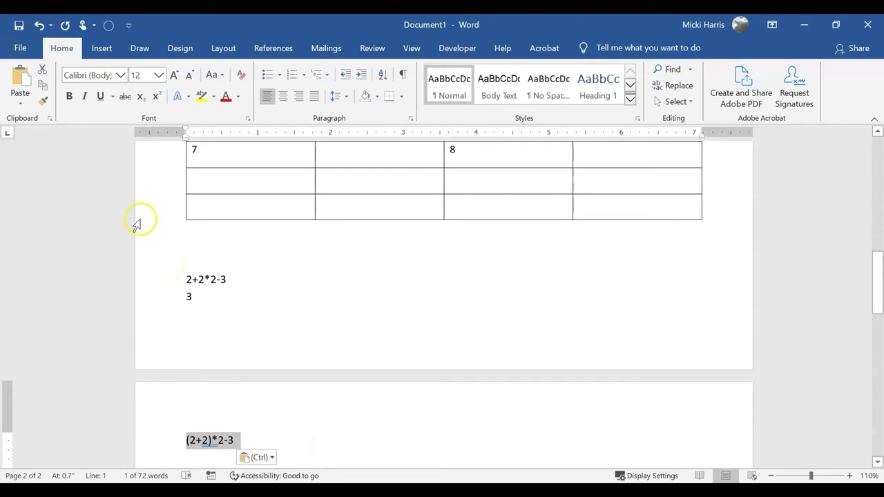
click(108, 27)
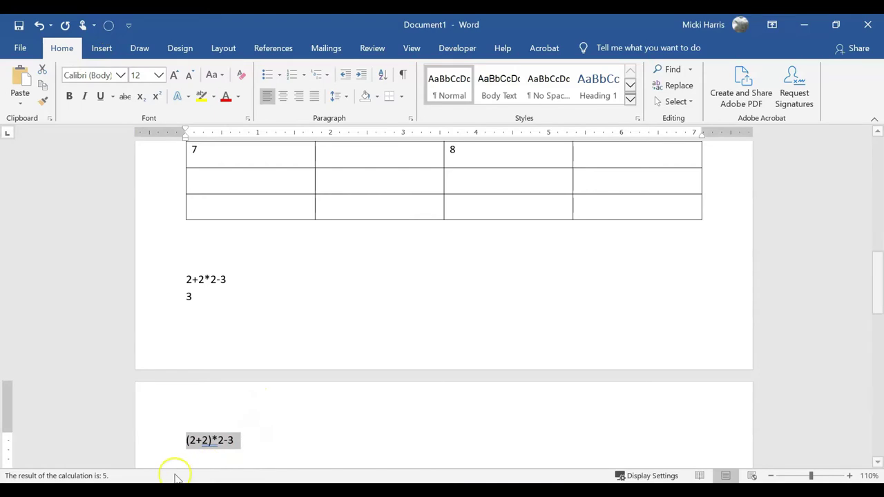
click(243, 446)
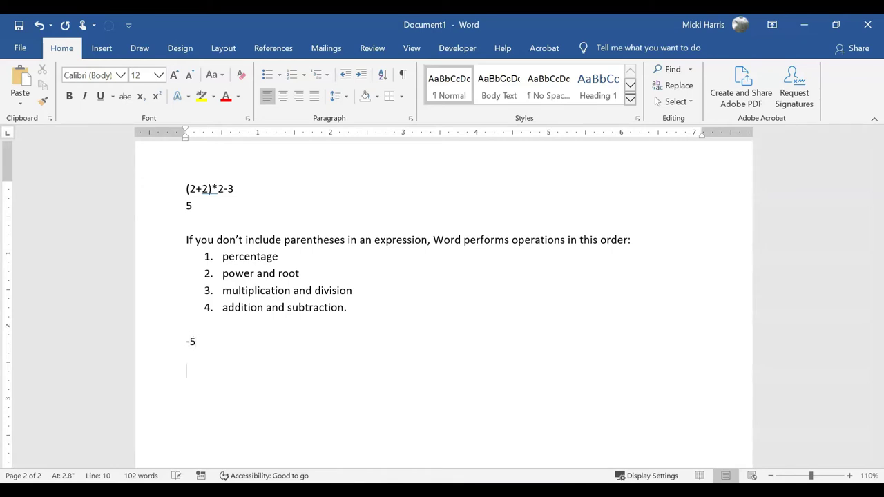
Add the (5) line, extend -5 to -5-5, and calculate it to get -10
text(5))
click(279, 351)
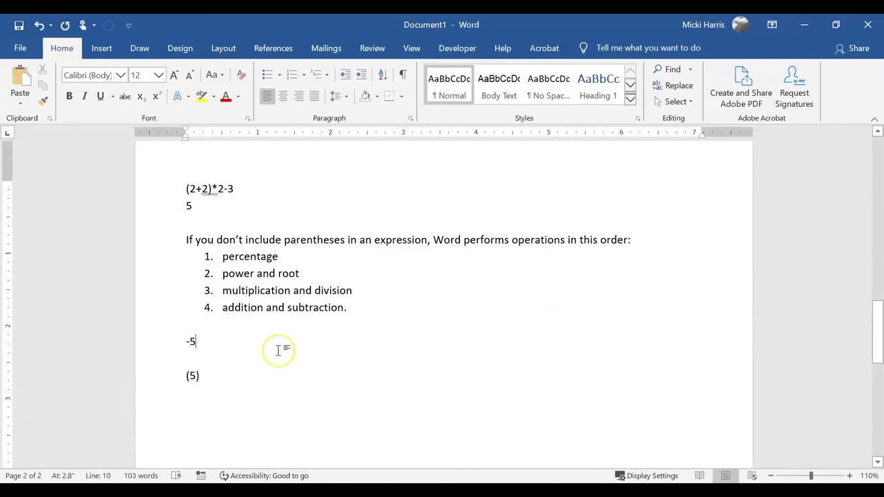
text(-5)
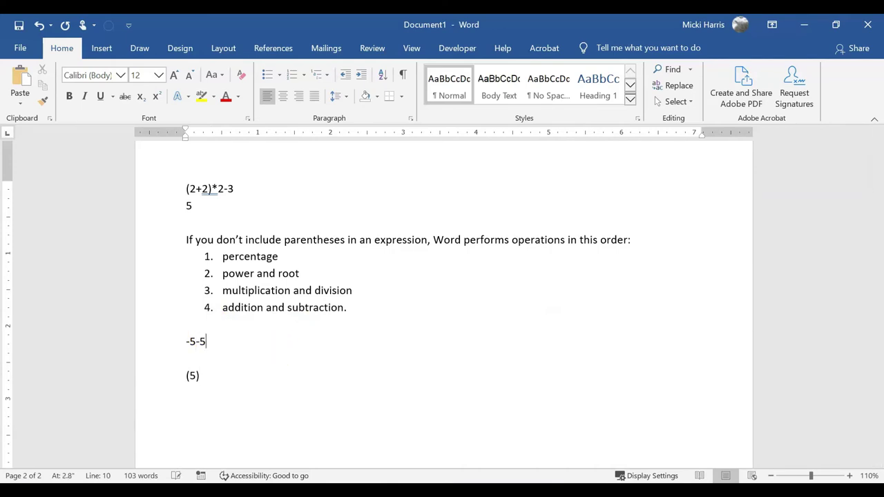
drag(205, 341, 185, 341)
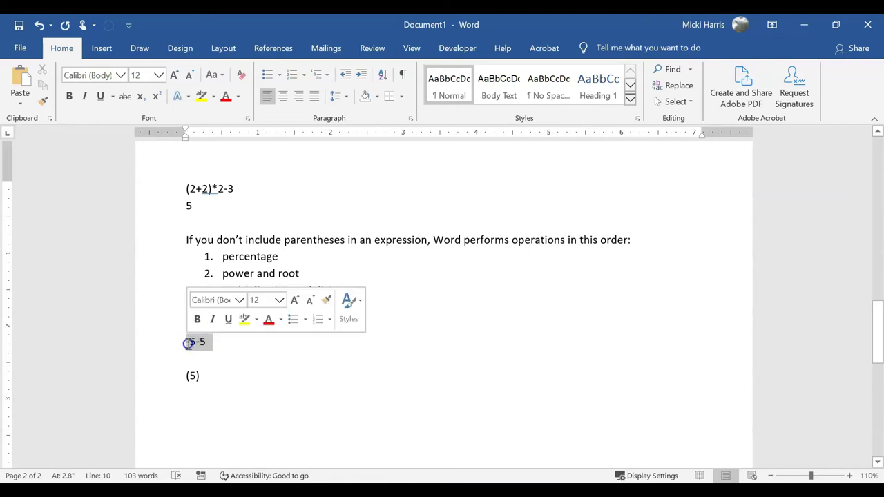
click(109, 27)
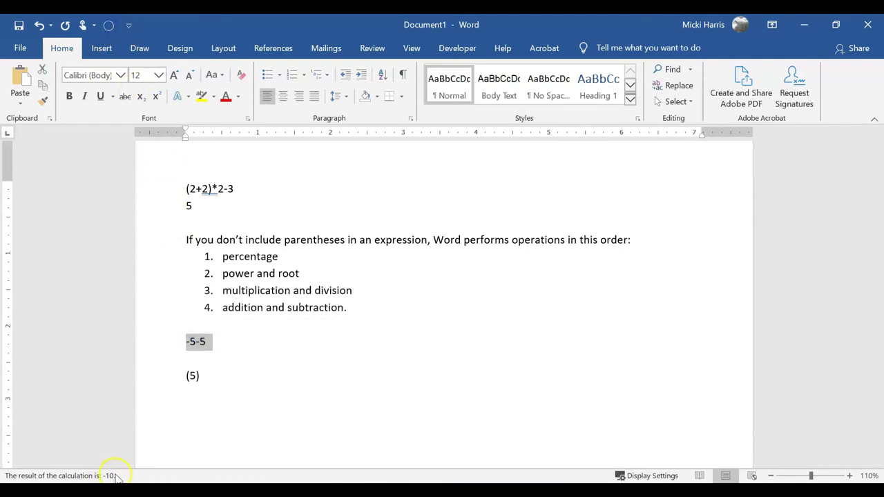
click(197, 377)
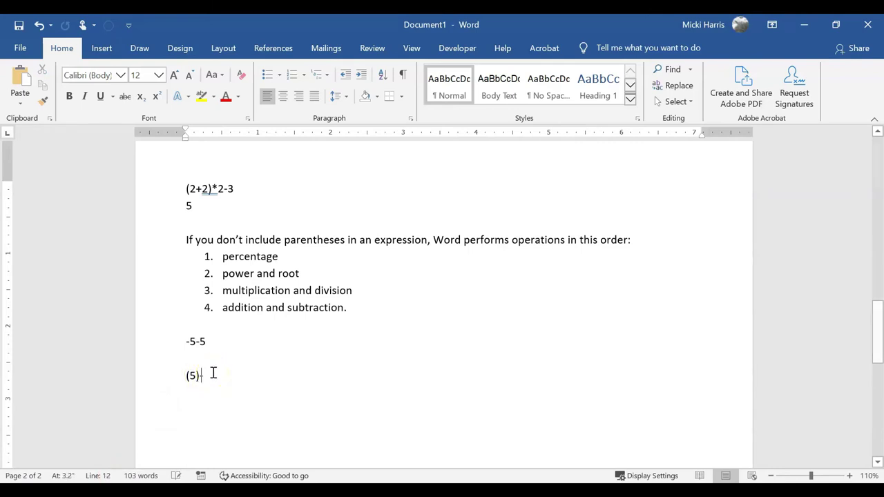
Extend (5) to (5)-5, calculate it to get (10), and start a new line
text(-5)
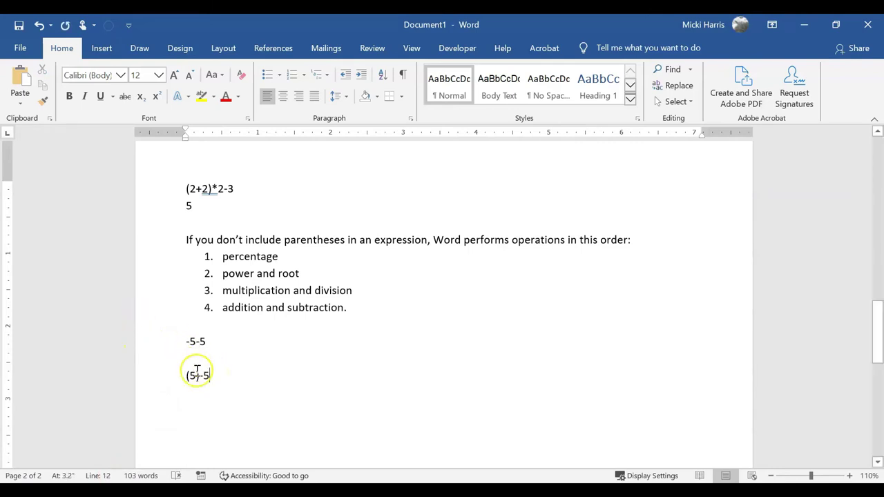
drag(210, 375, 185, 373)
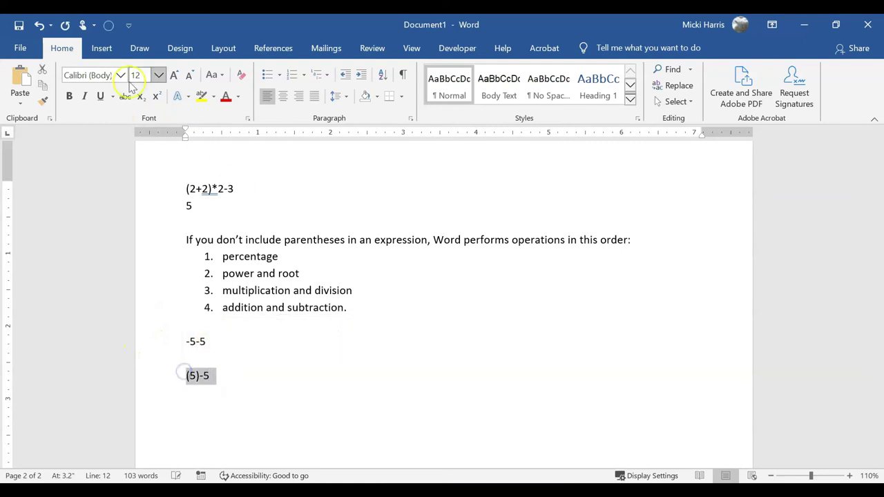
click(109, 28)
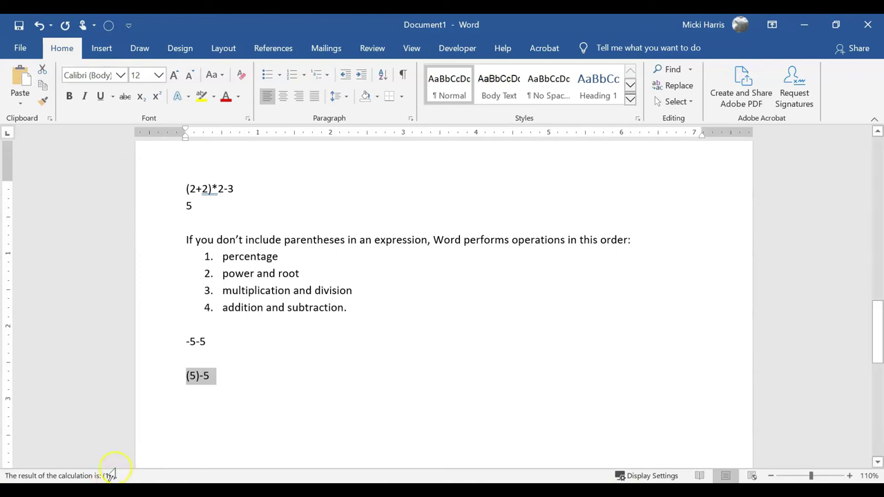
click(235, 376)
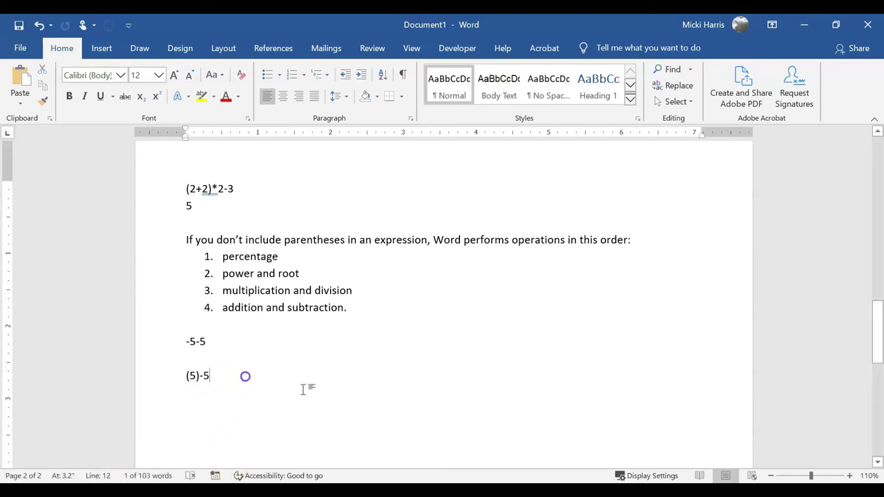
key(Return)
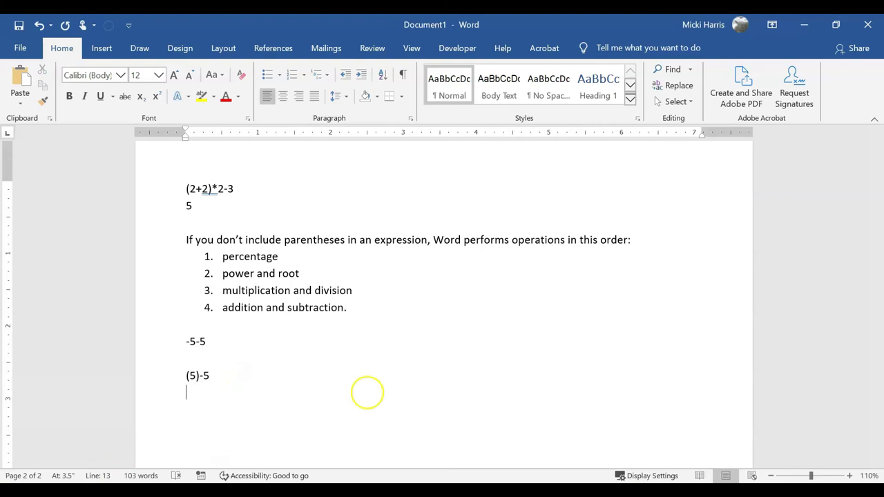